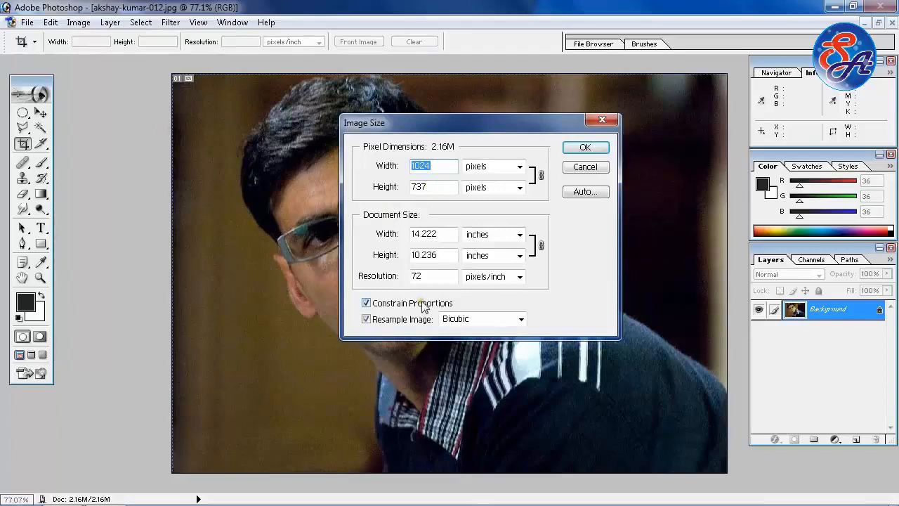
# Resample the photo to a resolution of 300 pixels/inch with proportions constrained.
pyautogui.doubleClick(424, 277)
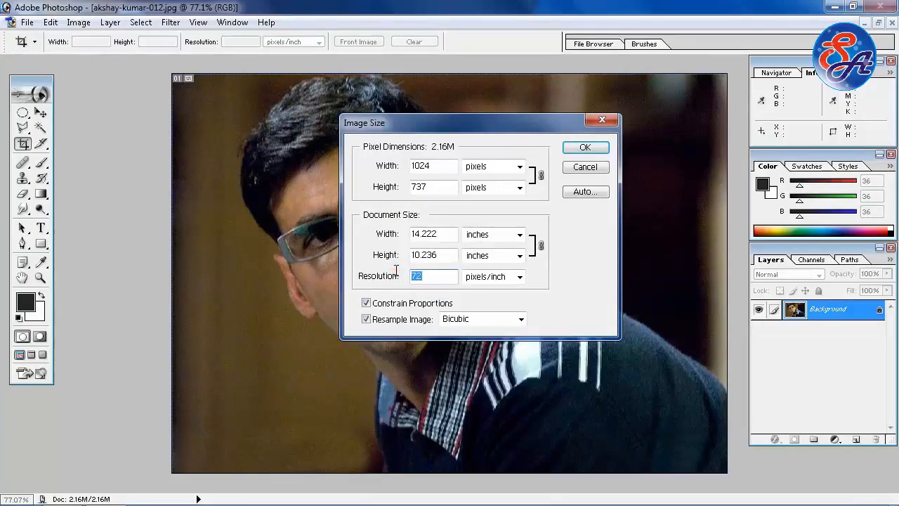
pyautogui.write('300')
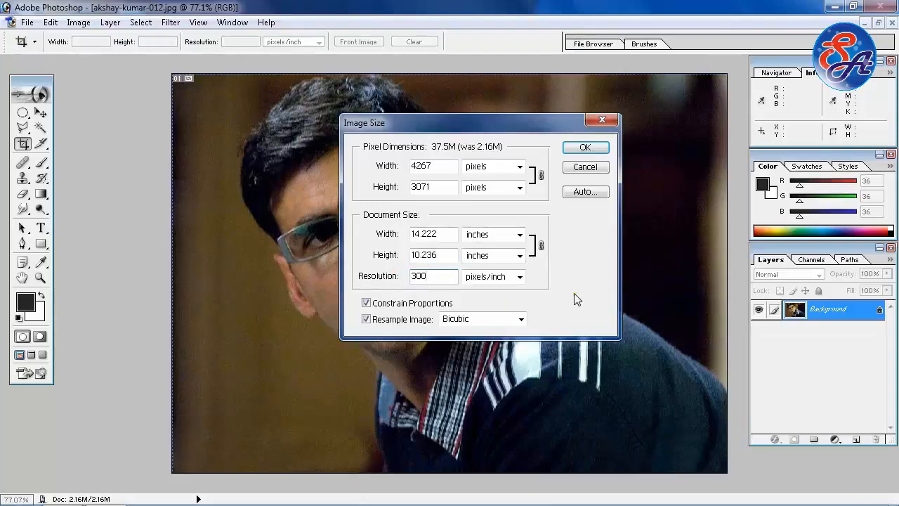
pyautogui.press('Tab')
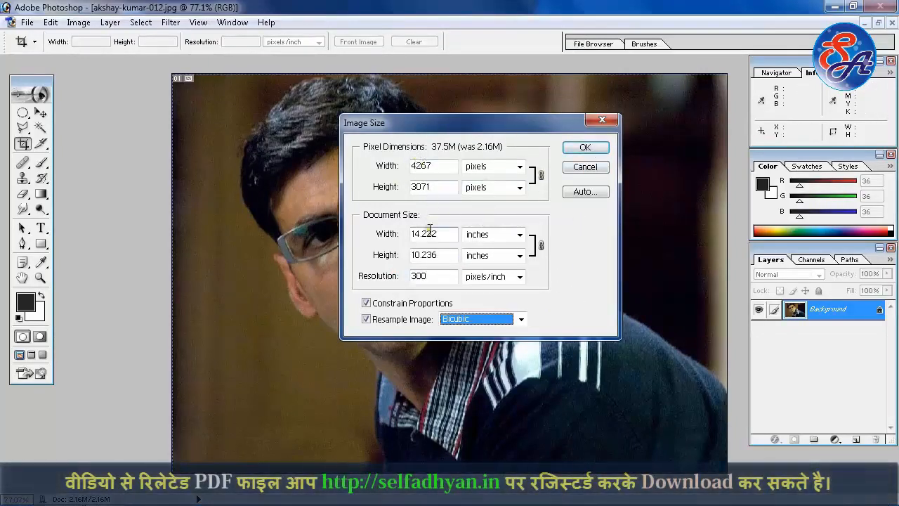
pyautogui.click(584, 148)
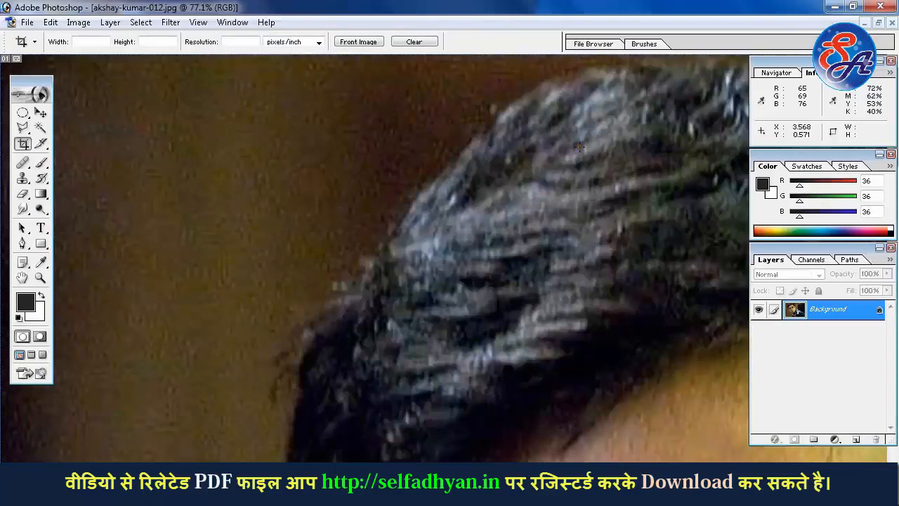
pyautogui.hotkey('ctrl', '0')
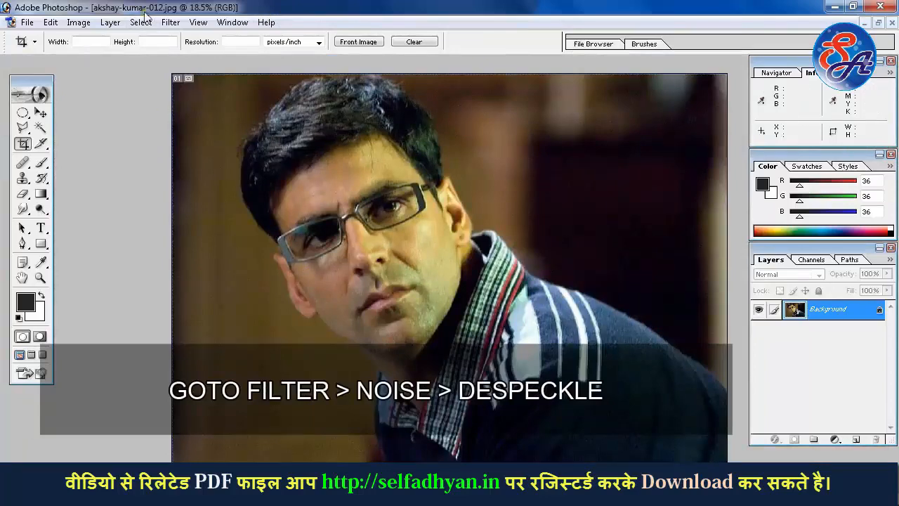
# Apply the Despeckle noise filter to the enlarged photo.
pyautogui.click(170, 22)
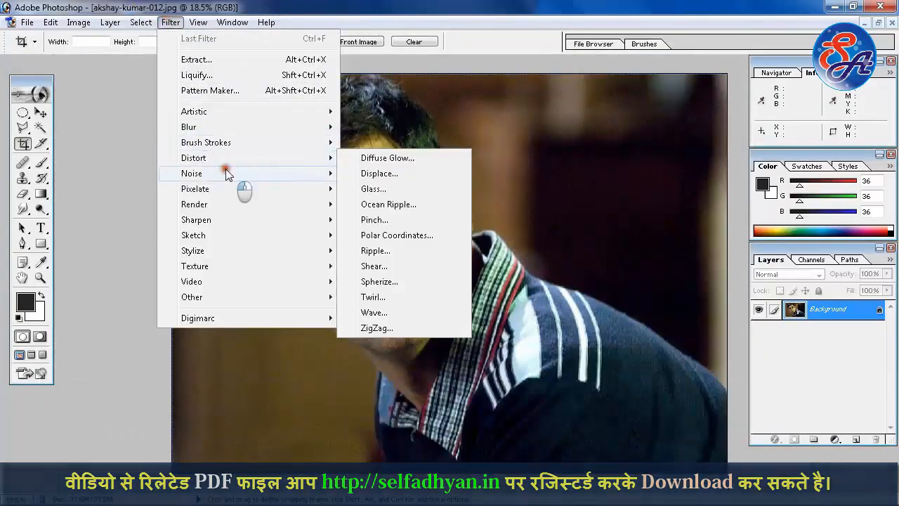
pyautogui.moveTo(226, 171)
pyautogui.click(415, 189)
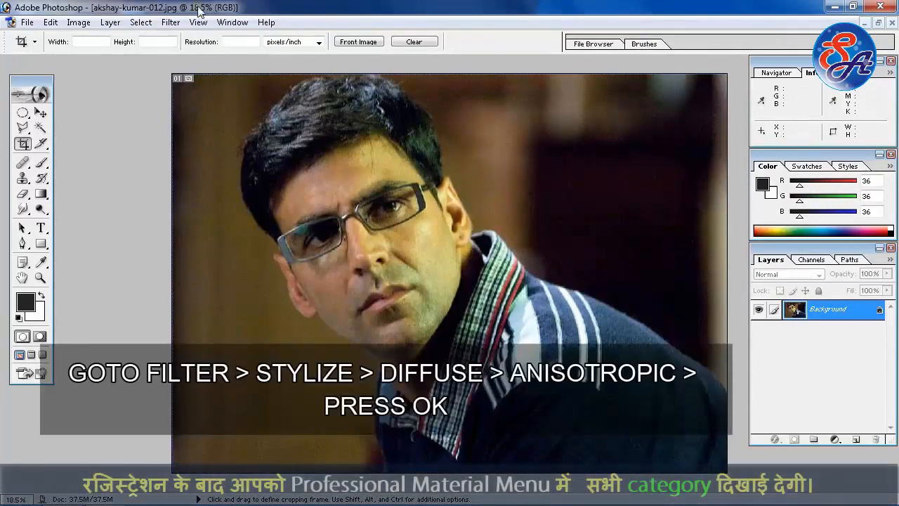
# Apply the Diffuse stylize filter to the photo in Anisotropic mode.
pyautogui.click(170, 22)
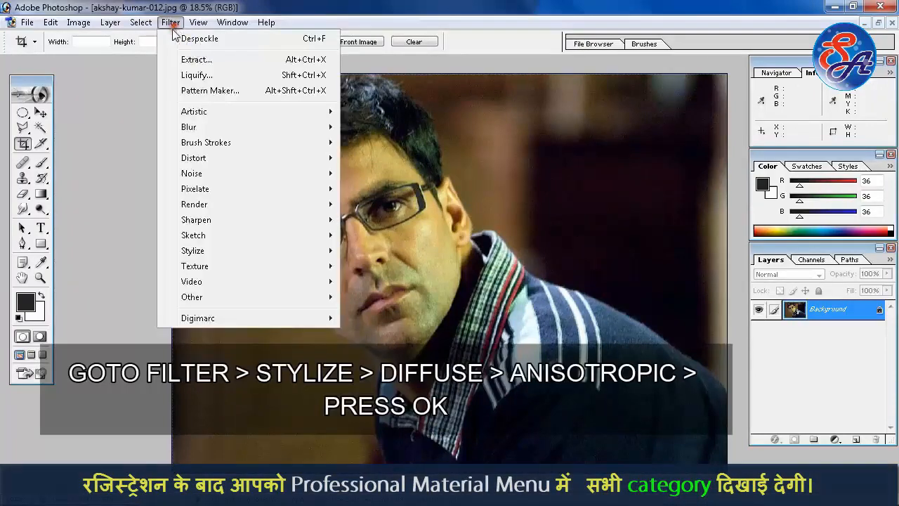
pyautogui.moveTo(277, 159)
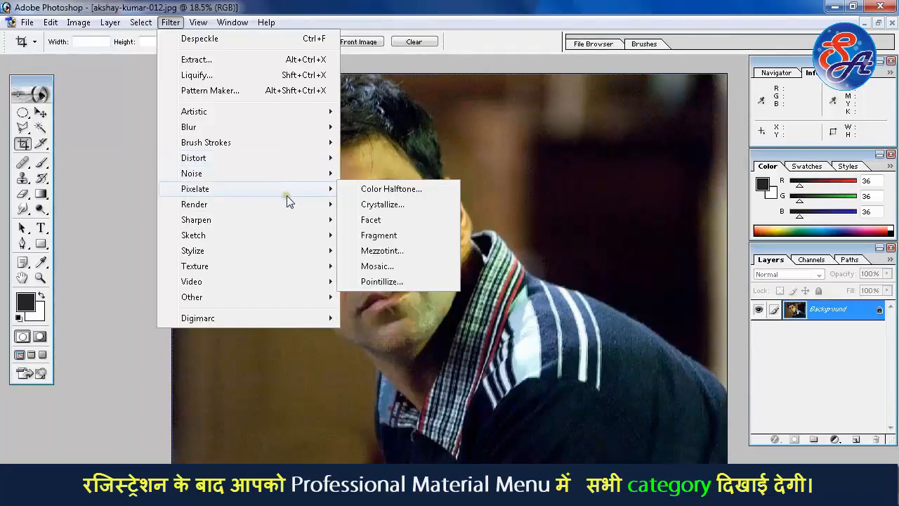
pyautogui.moveTo(290, 221)
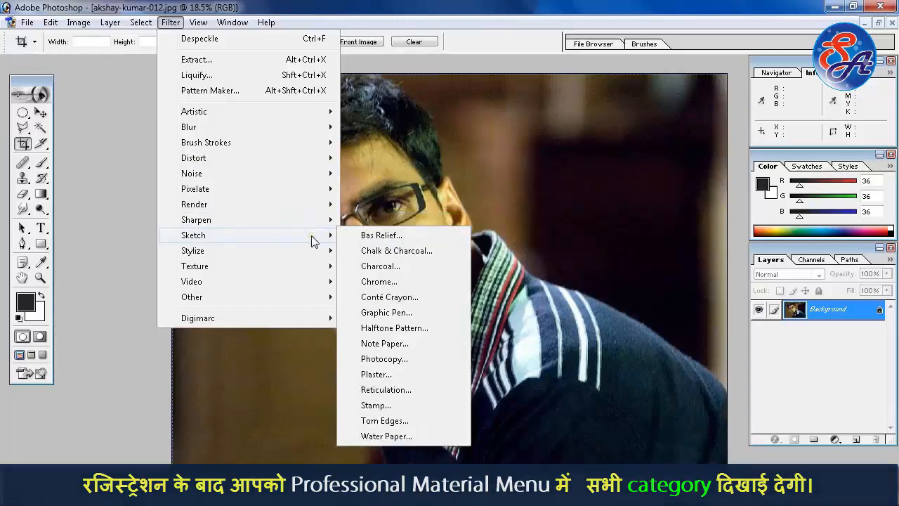
pyautogui.moveTo(313, 258)
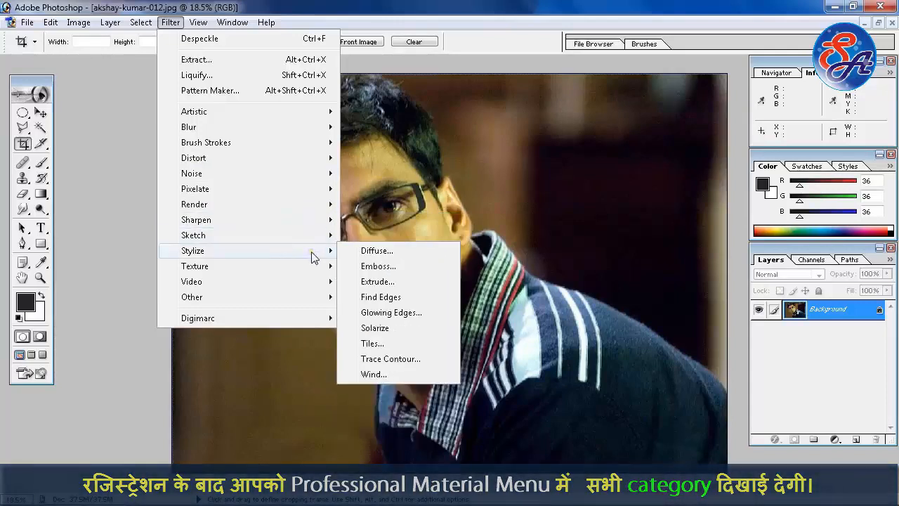
pyautogui.click(382, 252)
pyautogui.click(382, 364)
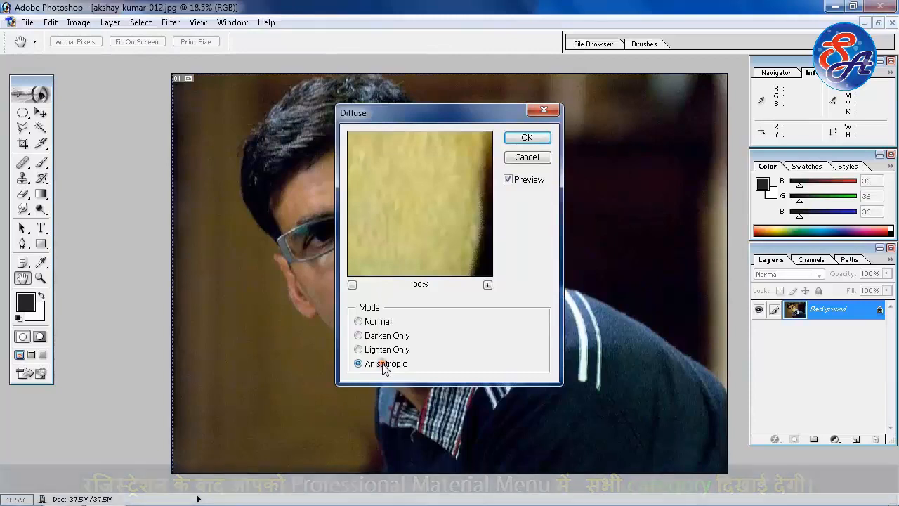
pyautogui.click(524, 138)
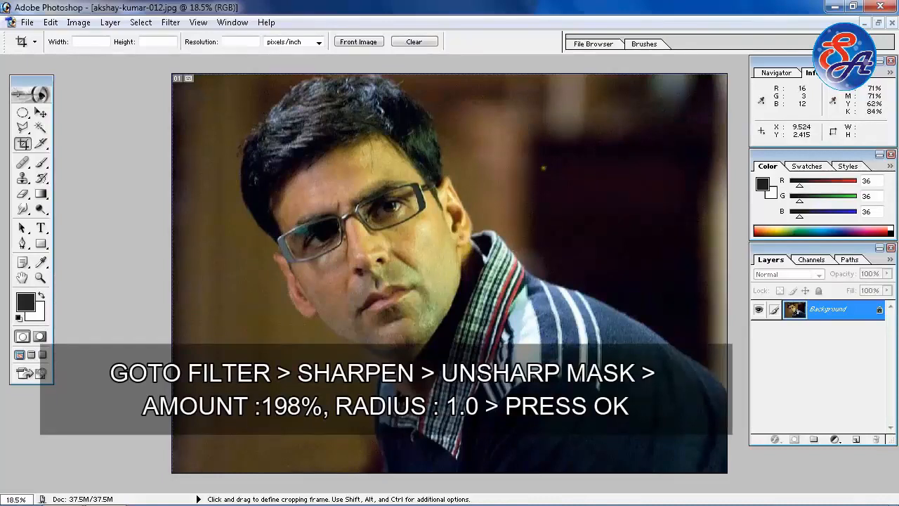
# Sharpen the photo with Unsharp Mask, setting the amount to 198%.
pyautogui.click(168, 23)
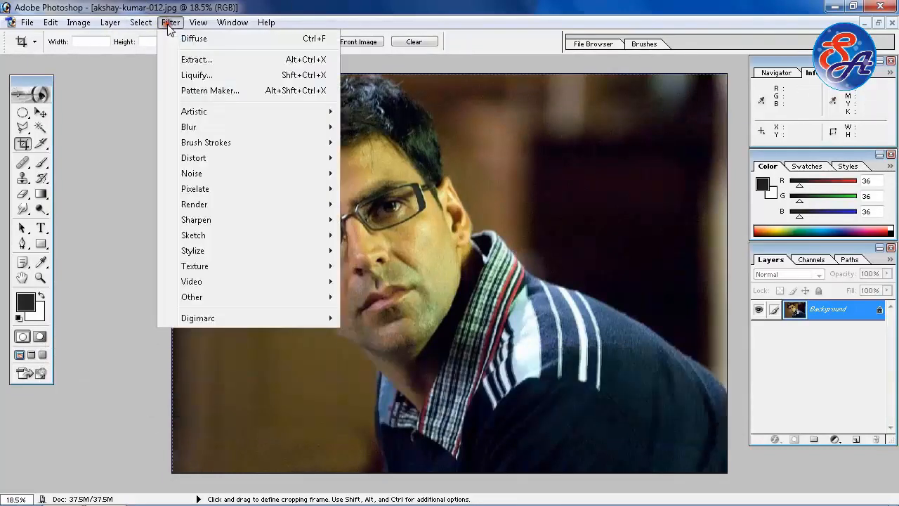
pyautogui.click(280, 219)
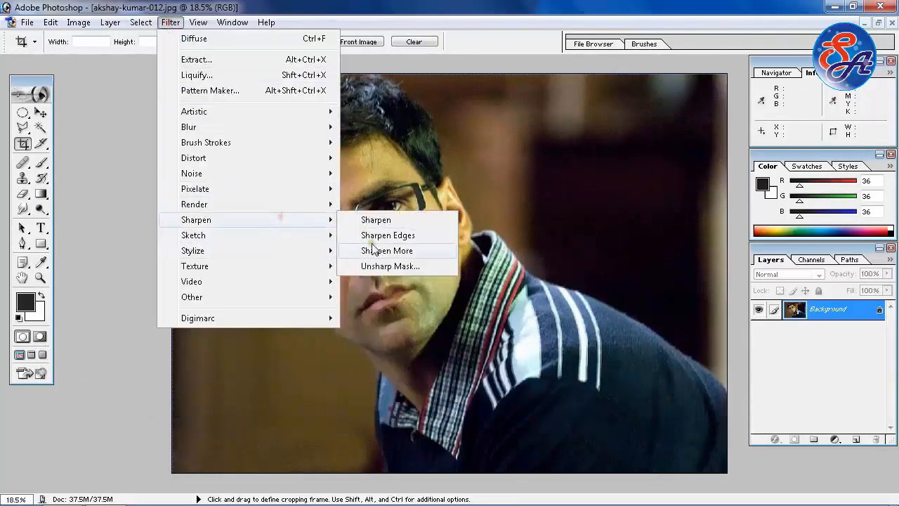
pyautogui.click(386, 267)
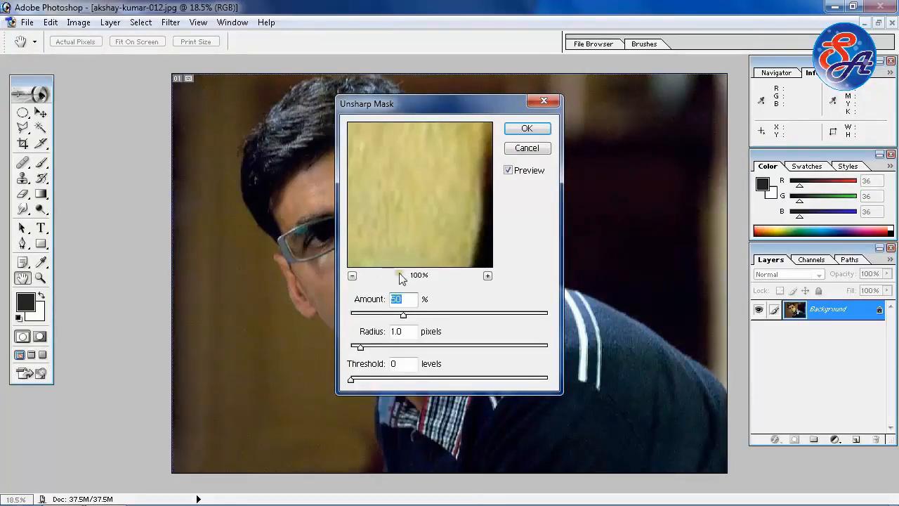
pyautogui.moveTo(402, 315); pyautogui.dragTo(436, 320)
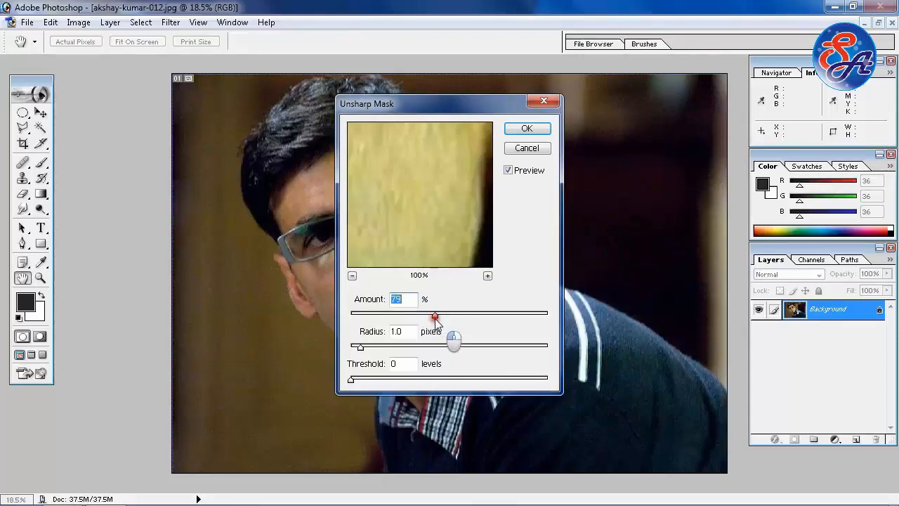
pyautogui.moveTo(437, 320); pyautogui.dragTo(414, 320)
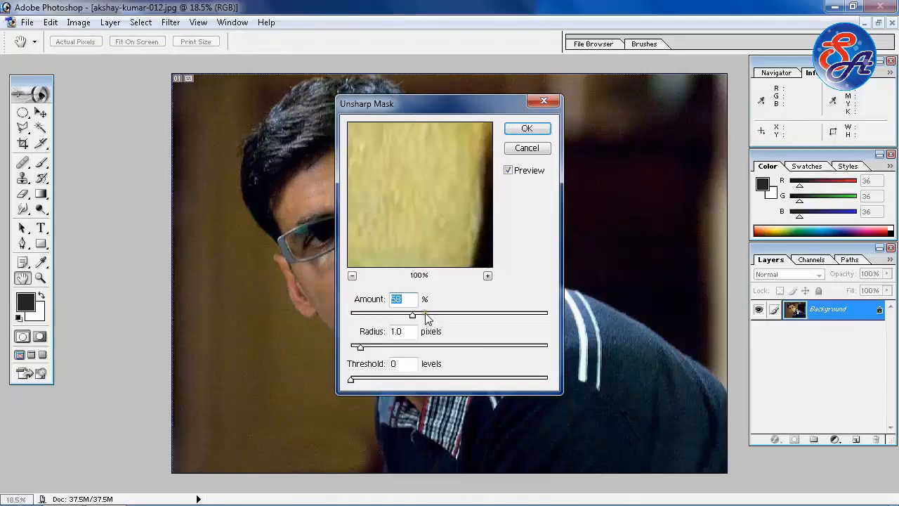
pyautogui.write('19')
pyautogui.click(526, 128)
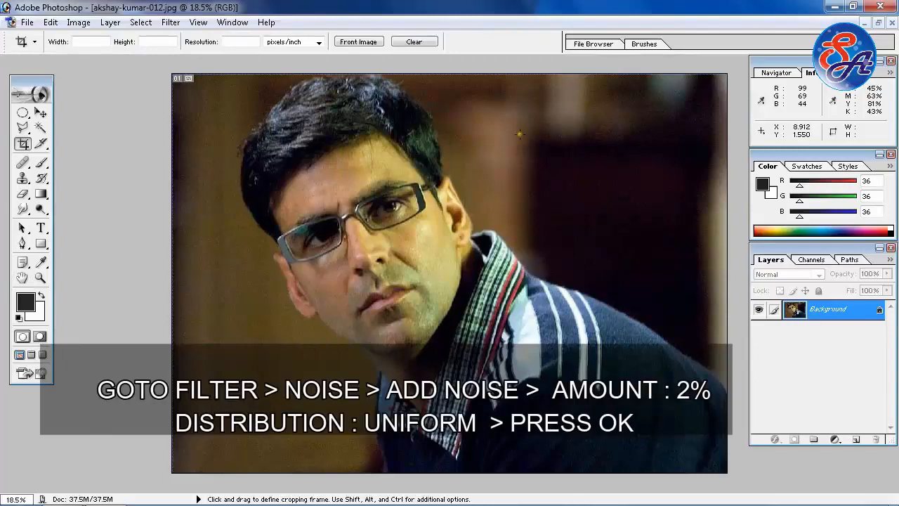
# Add 2% noise to the photo with Uniform distribution and the Monochromatic option turned off.
pyautogui.click(172, 23)
pyautogui.moveTo(326, 175)
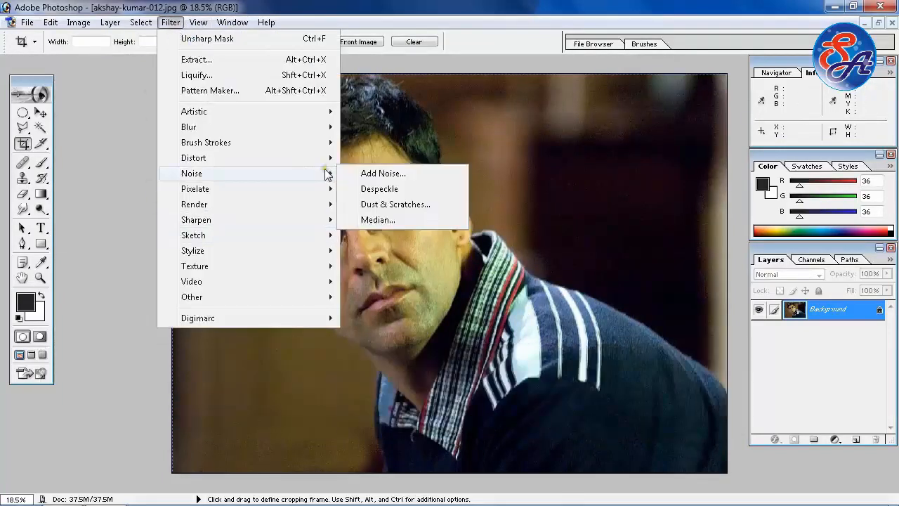
pyautogui.click(365, 174)
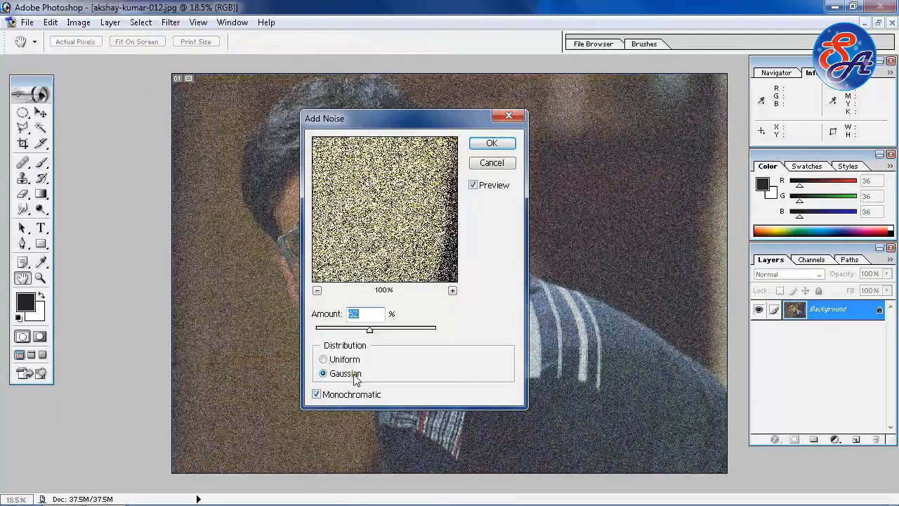
pyautogui.click(349, 359)
pyautogui.click(352, 395)
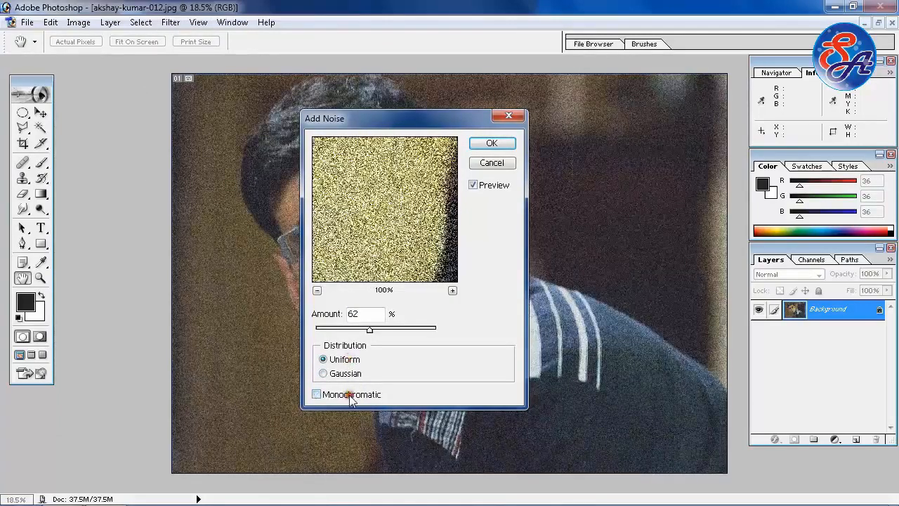
pyautogui.doubleClick(357, 314)
pyautogui.click(211, 82)
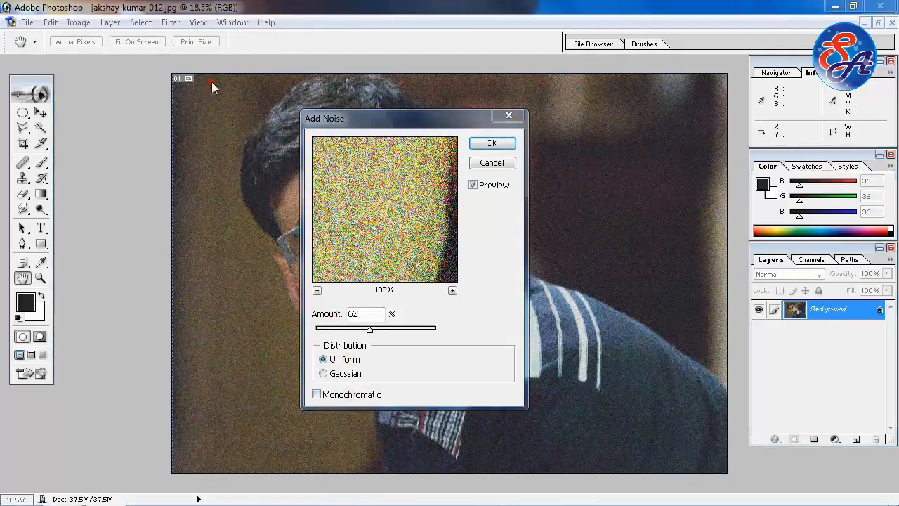
pyautogui.click(358, 314)
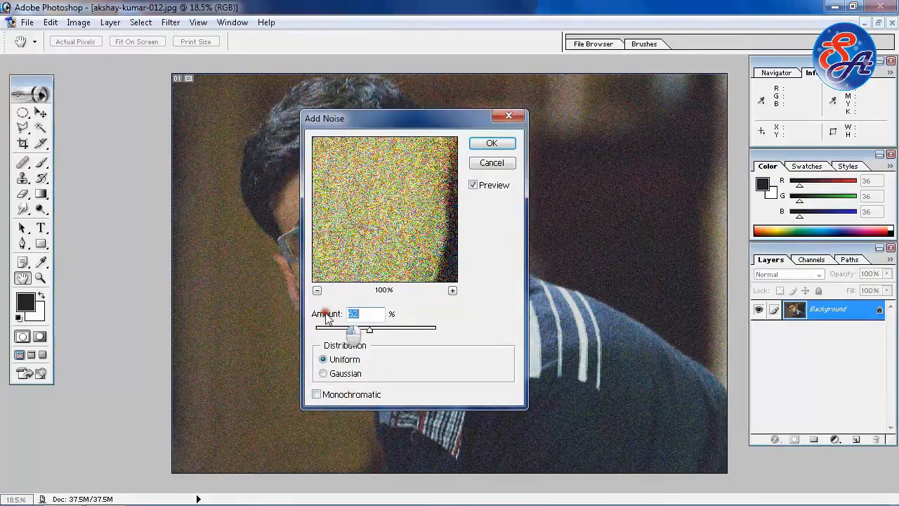
pyautogui.write('2')
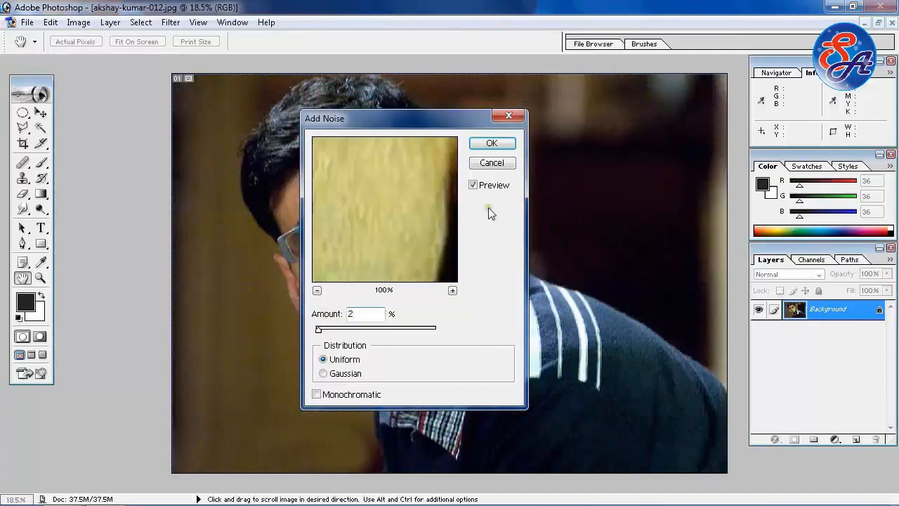
pyautogui.click(491, 144)
# Duplicate the Background layer onto a new layer.
pyautogui.press('c')
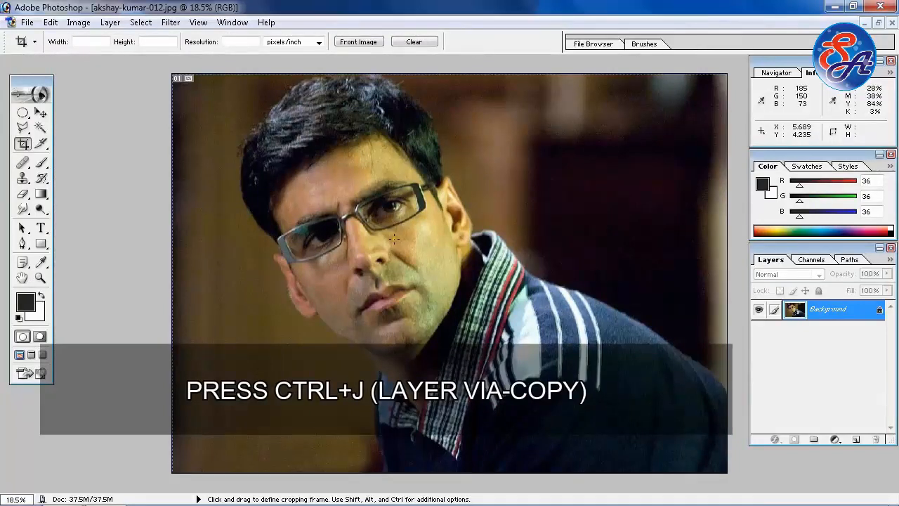
pyautogui.press('ctrl')
pyautogui.hotkey('ctrl', 'j')
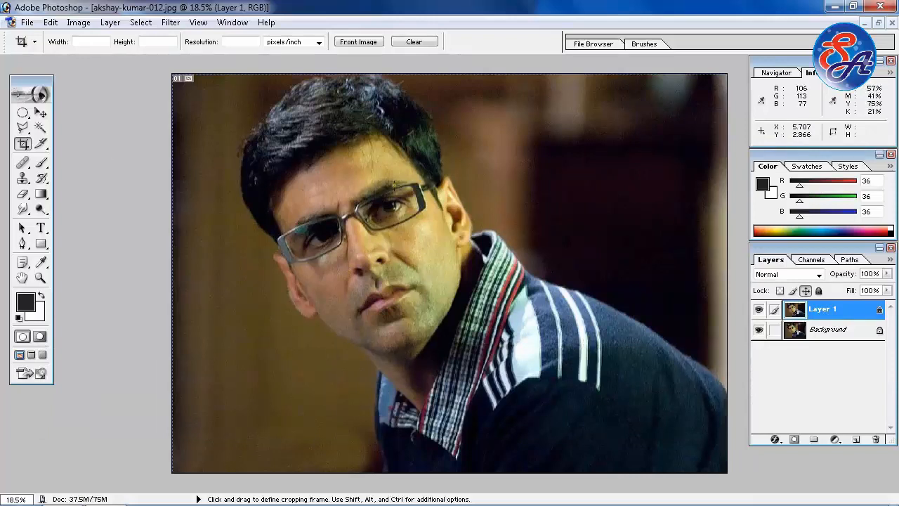
# Apply the High Pass filter with a radius of 7.8 pixels to the duplicated layer.
pyautogui.click(177, 25)
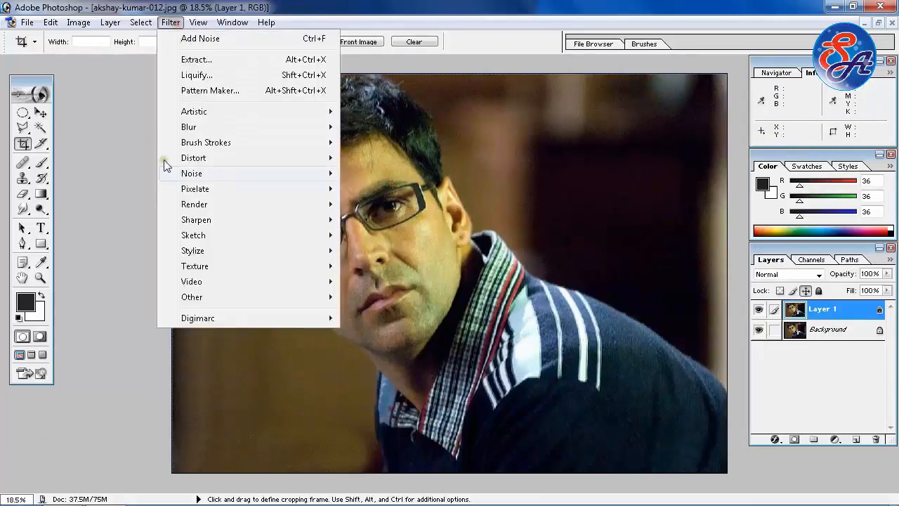
pyautogui.moveTo(251, 300)
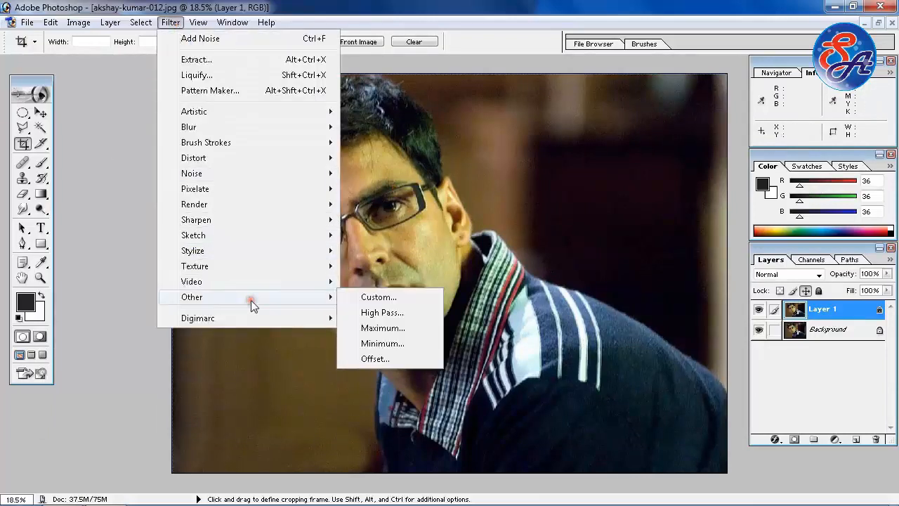
pyautogui.click(415, 311)
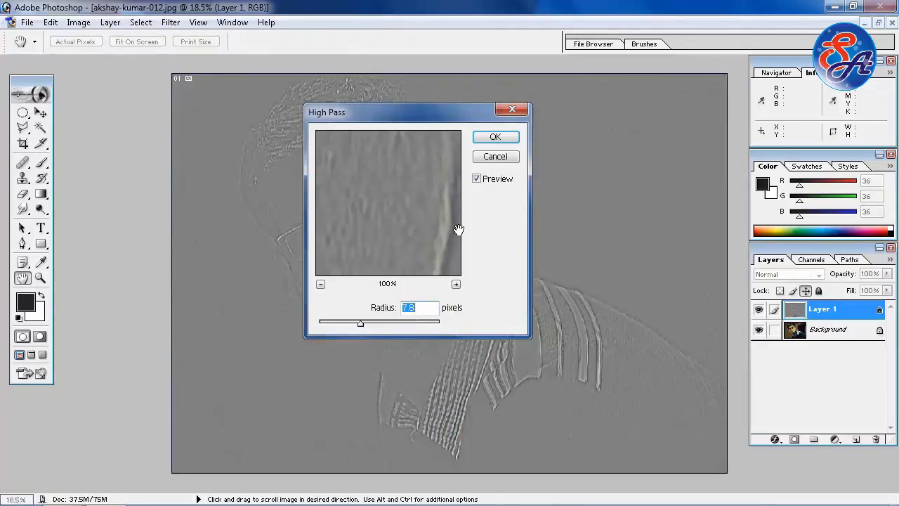
pyautogui.click(486, 140)
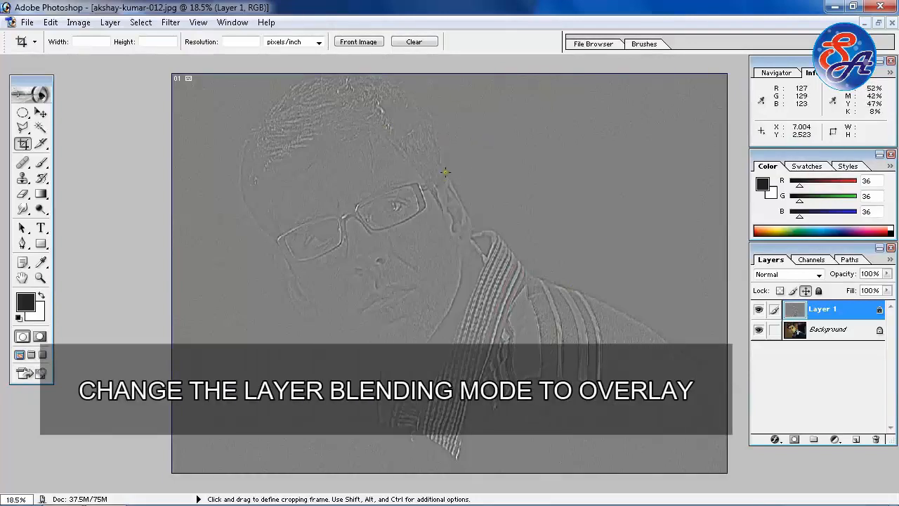
# Set the blending mode of the high-pass layer to Overlay.
pyautogui.click(820, 274)
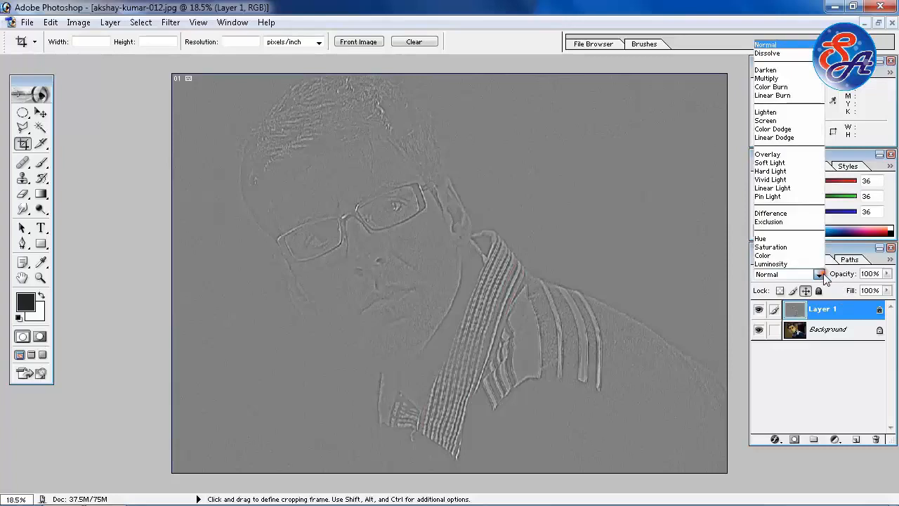
pyautogui.click(814, 155)
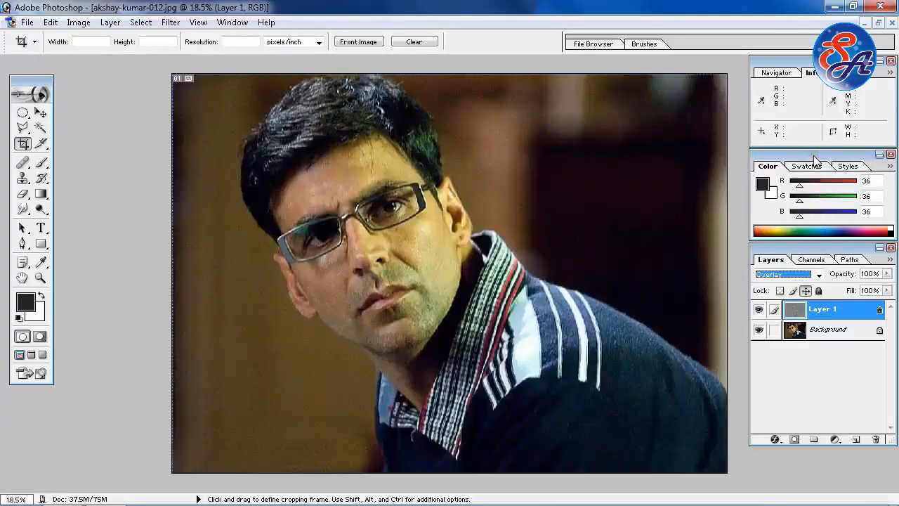
pyautogui.hotkey('ctrl', '+')
pyautogui.hotkey('ctrl', '+')
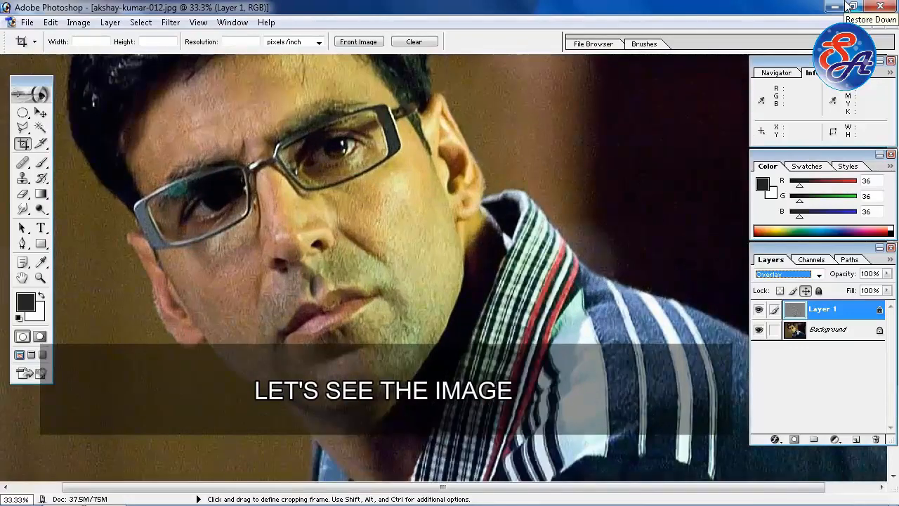
pyautogui.hotkey('ctrl', '0')
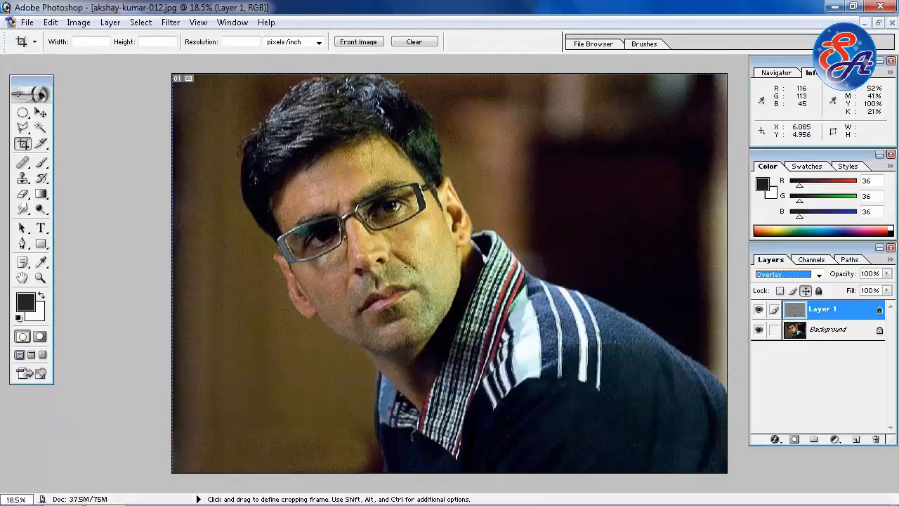
pyautogui.hotkey('ctrl', '-')
pyautogui.hotkey('ctrl', '-')
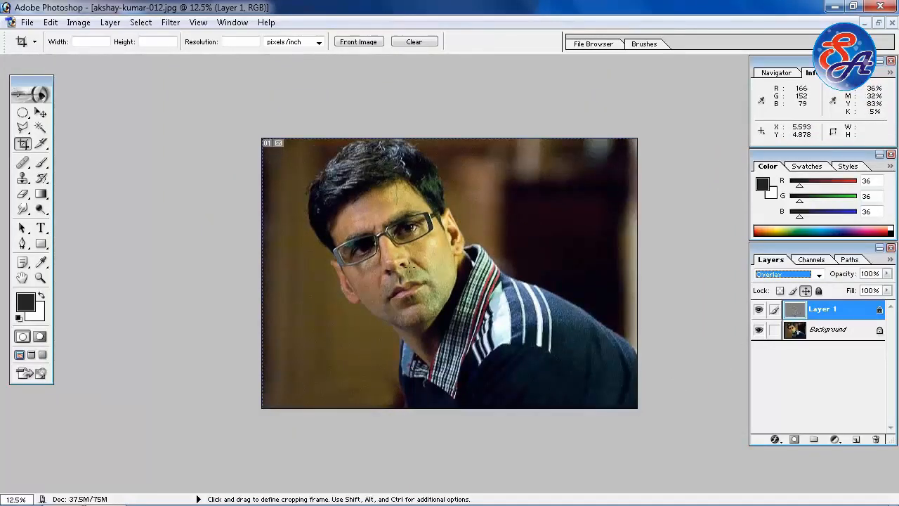